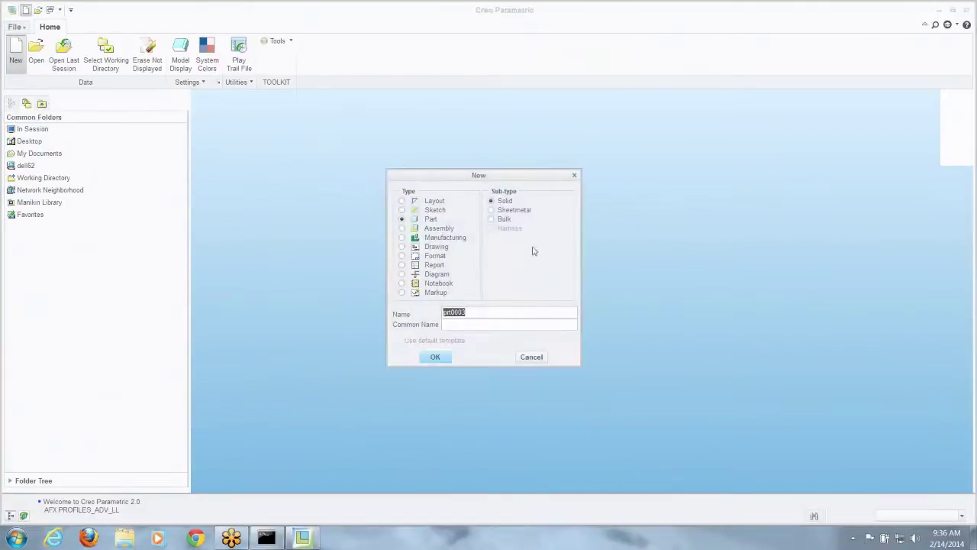
# Name the new solid part SIMPLE-MODEL and base it on english_part_template
pyautogui.write('sim')
pyautogui.click(436, 359)
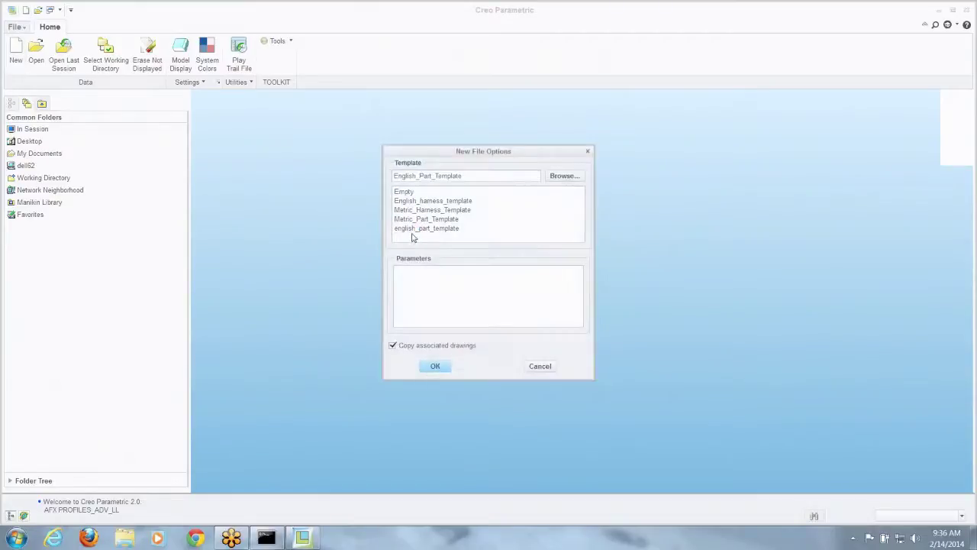
pyautogui.click(416, 229)
pyautogui.click(436, 366)
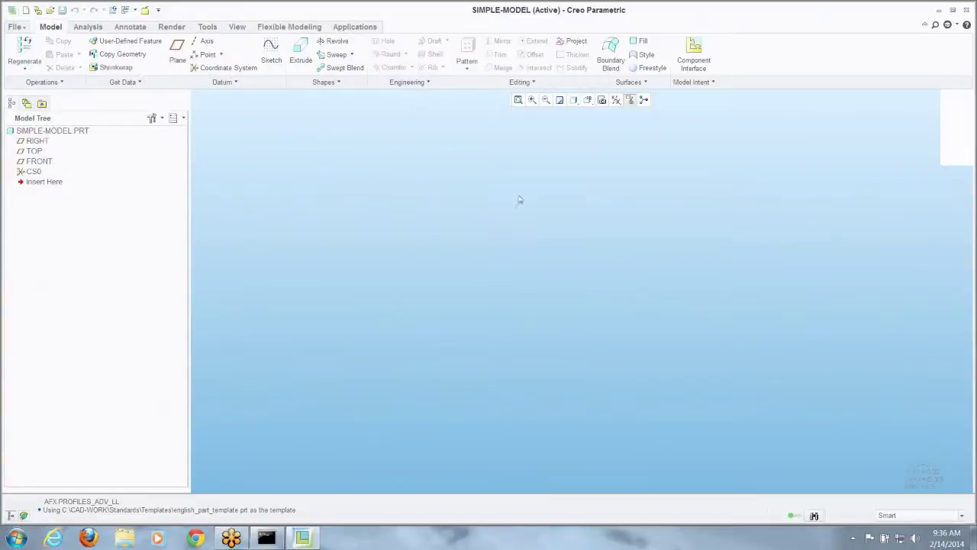
# Show the datum planes and start an extrusion sketched on the TOP plane
pyautogui.click(617, 100)
pyautogui.click(622, 173)
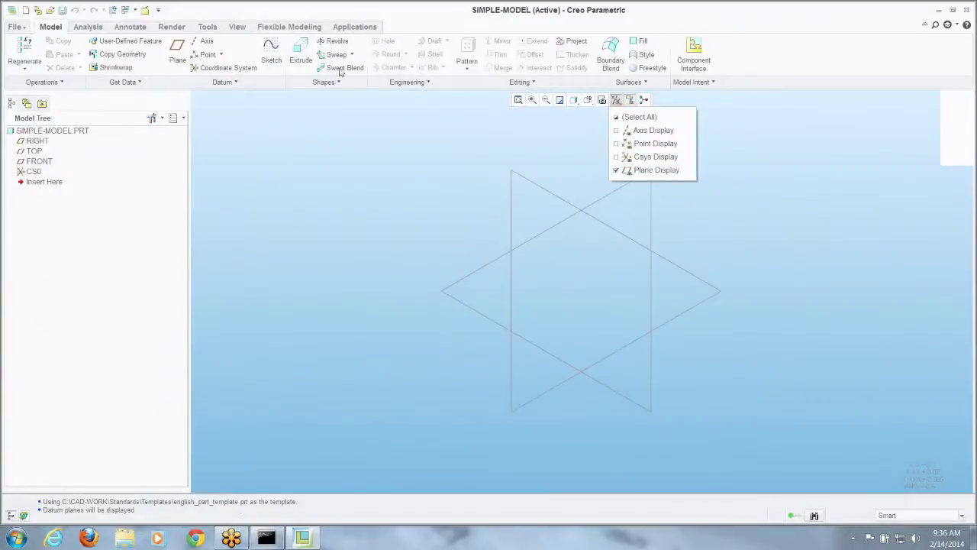
pyautogui.click(300, 52)
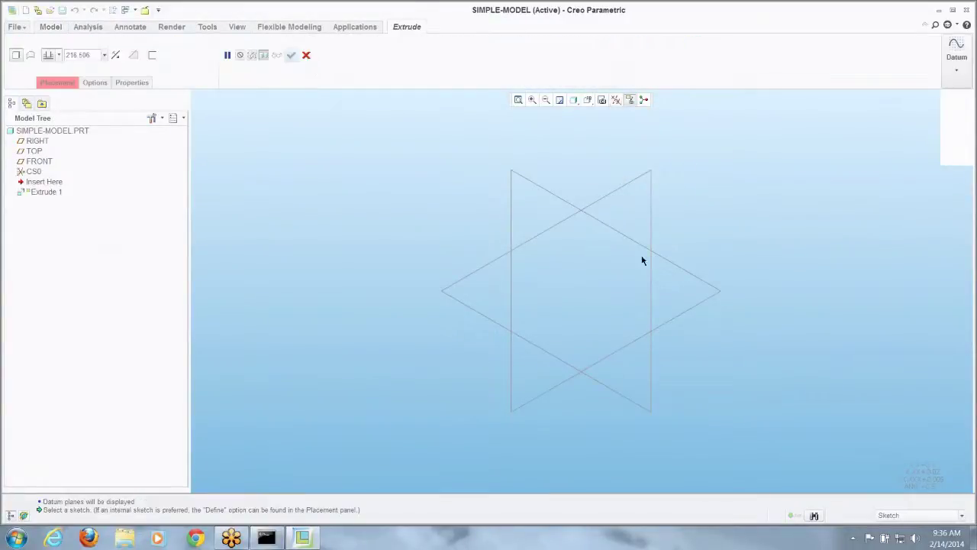
pyautogui.click(698, 305)
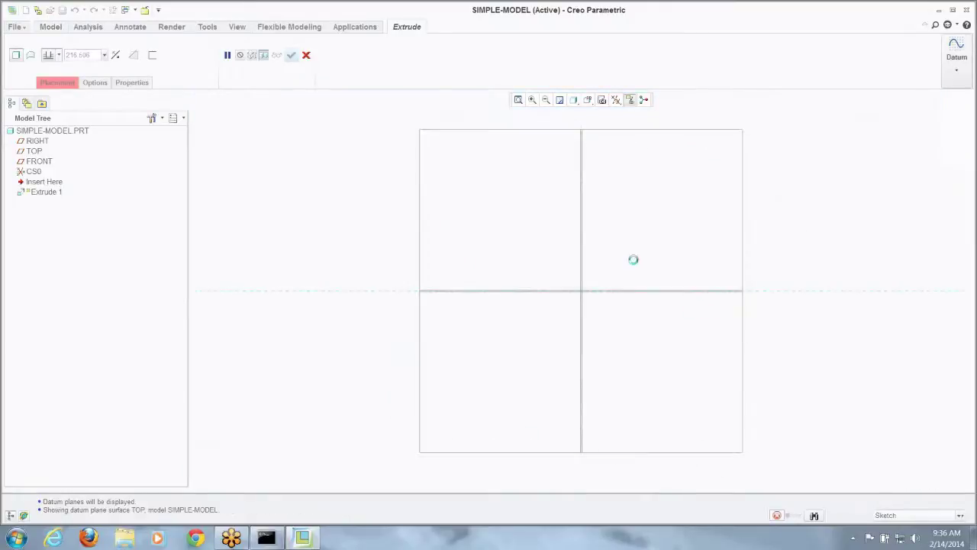
# Draw a rectangle starting at the sketch origin
pyautogui.click(287, 54)
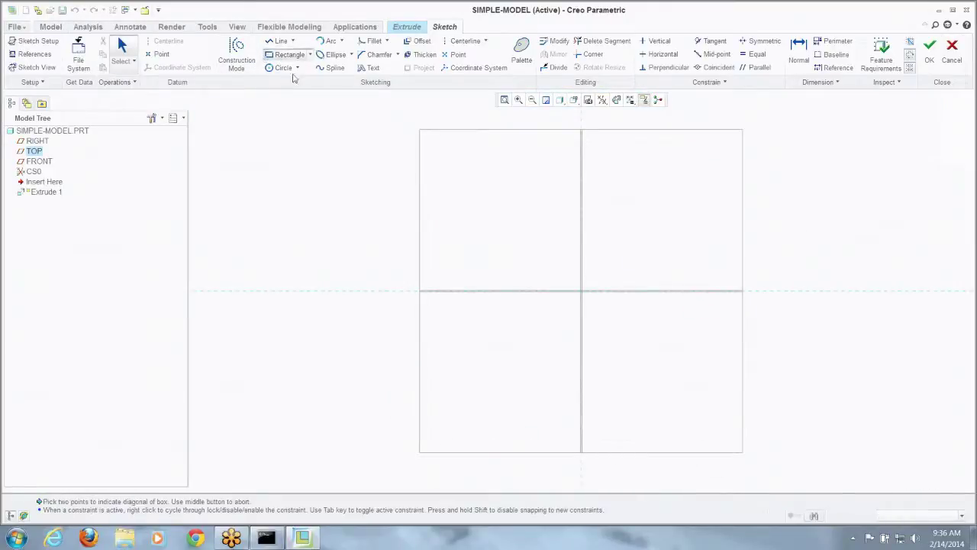
pyautogui.click(581, 291)
pyautogui.click(524, 206)
pyautogui.middleClick(608, 246)
# Dimension the rectangle 12 by 9 and finish the sketch
pyautogui.scroll(-4, 550, 213)
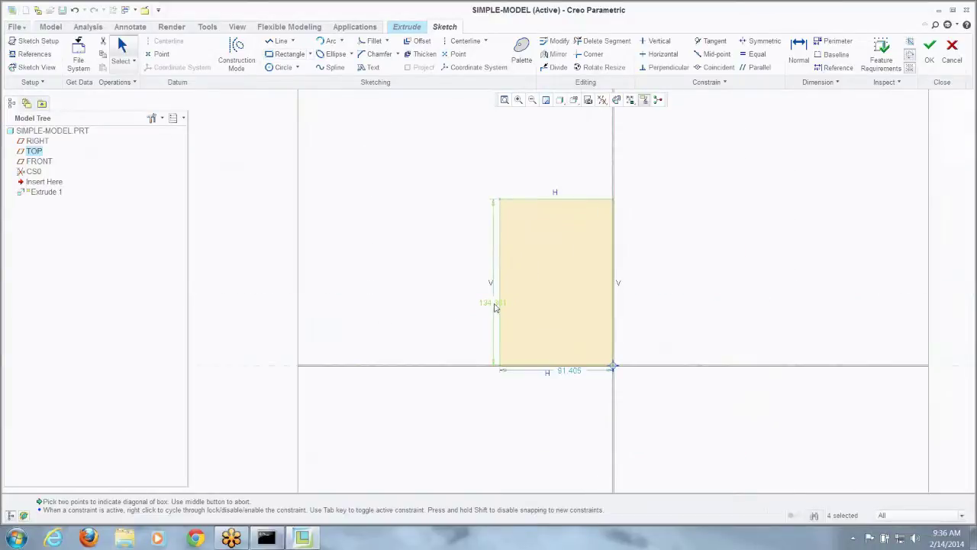
pyautogui.write('12')
pyautogui.press('Return')
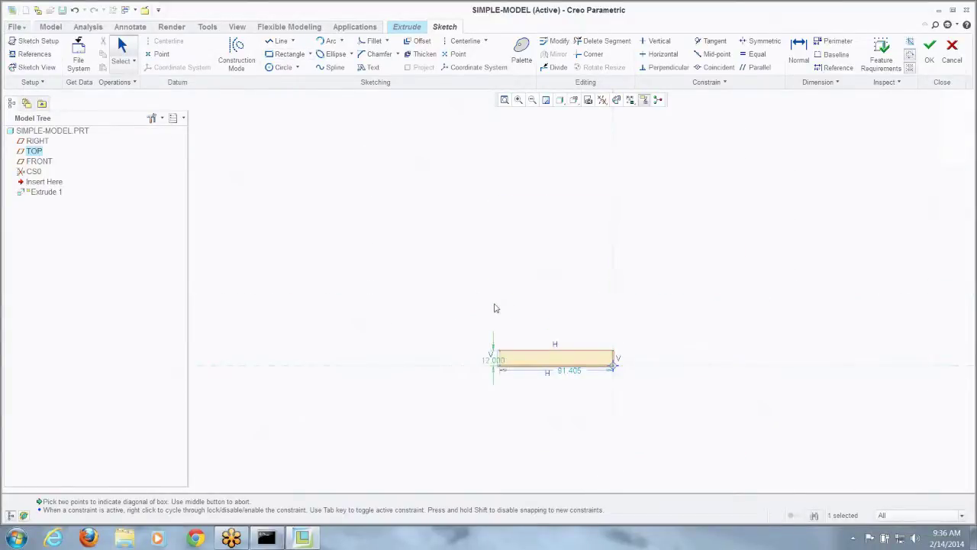
pyautogui.doubleClick(573, 372)
pyautogui.write('9')
pyautogui.press('Return')
pyautogui.scroll(10, 613, 374)
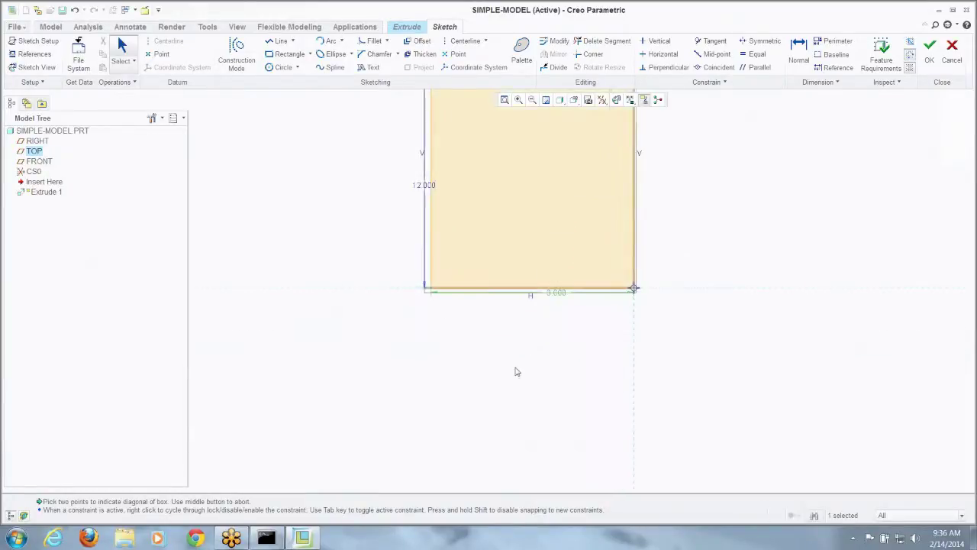
pyautogui.scroll(-3, 515, 372)
pyautogui.click(929, 51)
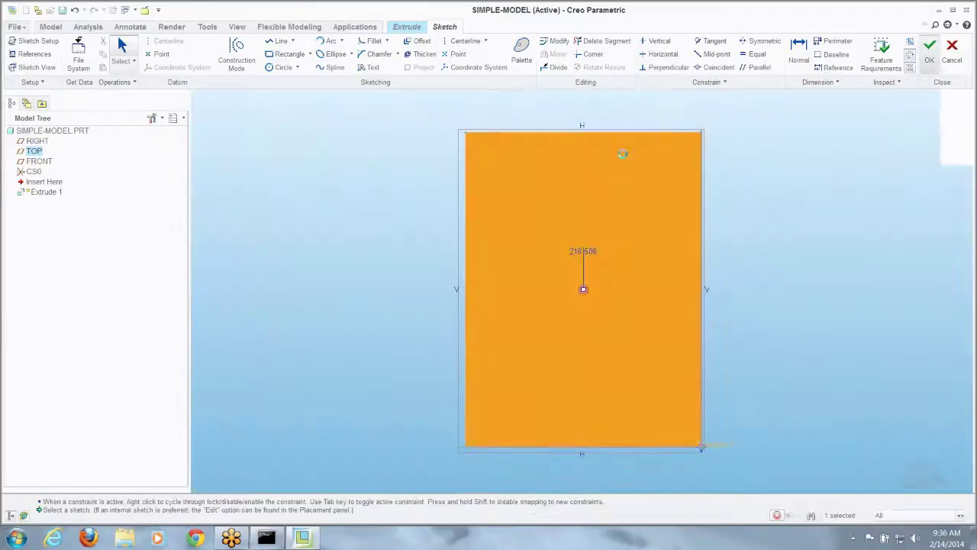
# Complete Extrude 1 at 0.500 depth and orbit to view the plate in 3D
pyautogui.doubleClick(584, 252)
pyautogui.press('BackSpace')
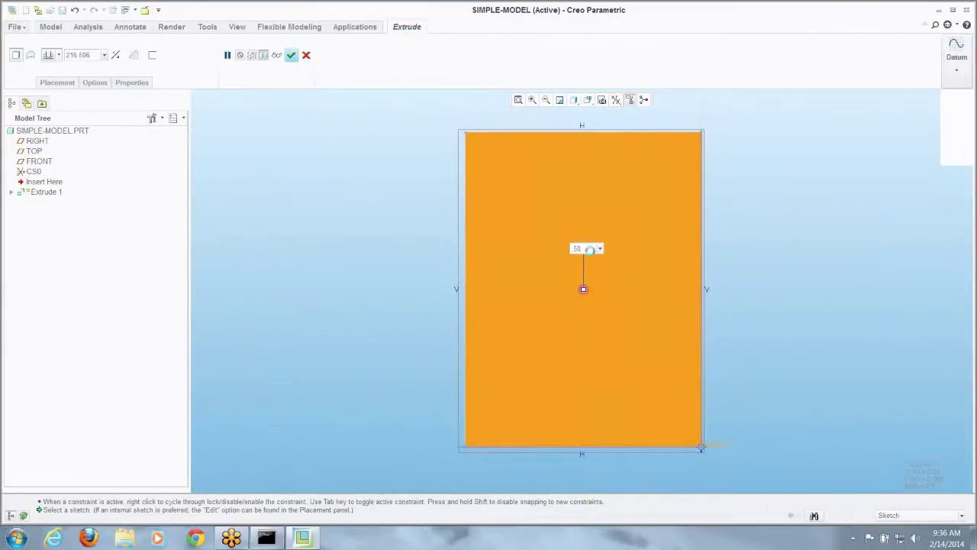
pyautogui.press('Return')
pyautogui.click(291, 55)
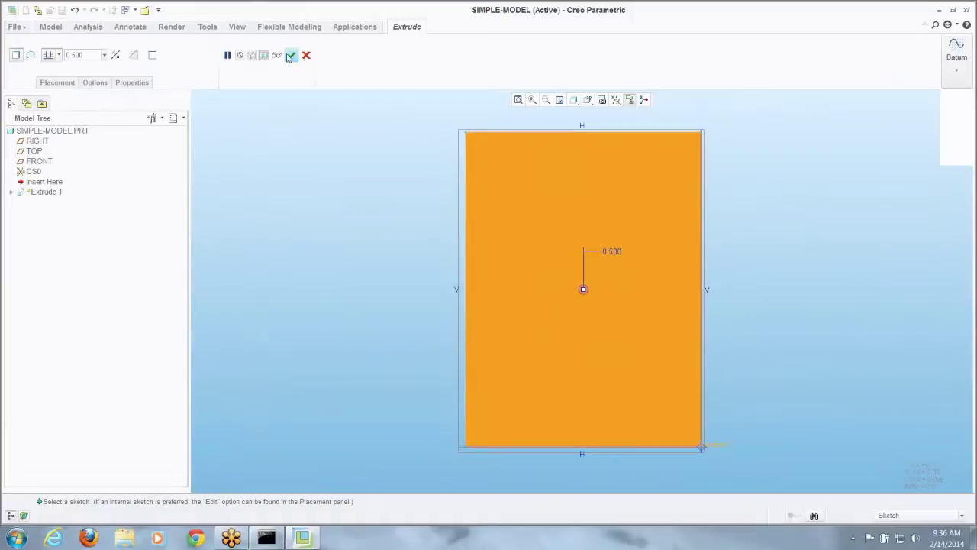
pyautogui.moveTo(587, 401)
pyautogui.mouseDown(button='middle')
pyautogui.moveTo(604, 362)
pyautogui.moveTo(532, 323)
pyautogui.moveTo(520, 336)
pyautogui.moveTo(540, 341)
pyautogui.mouseUp(button='middle')
pyautogui.scroll(-3, 436, 323)
pyautogui.click(460, 401)
pyautogui.scroll(2, 451, 362)
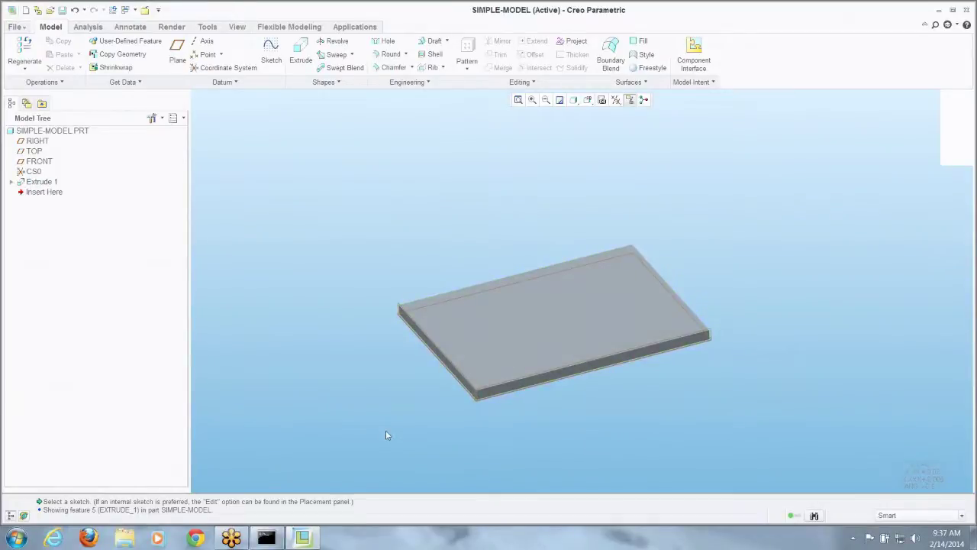
pyautogui.click(300, 54)
# Draw a circle on the plate's top face
pyautogui.click(517, 334)
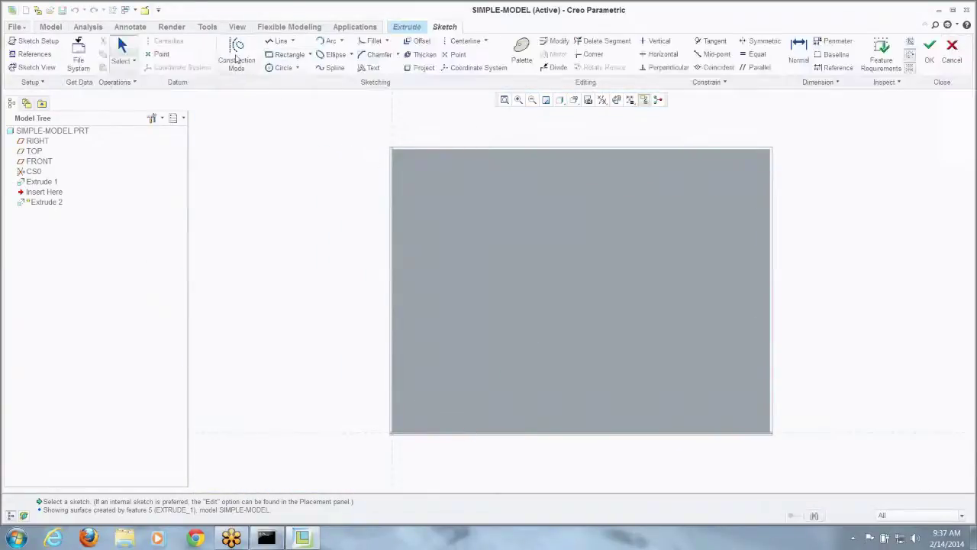
pyautogui.click(279, 67)
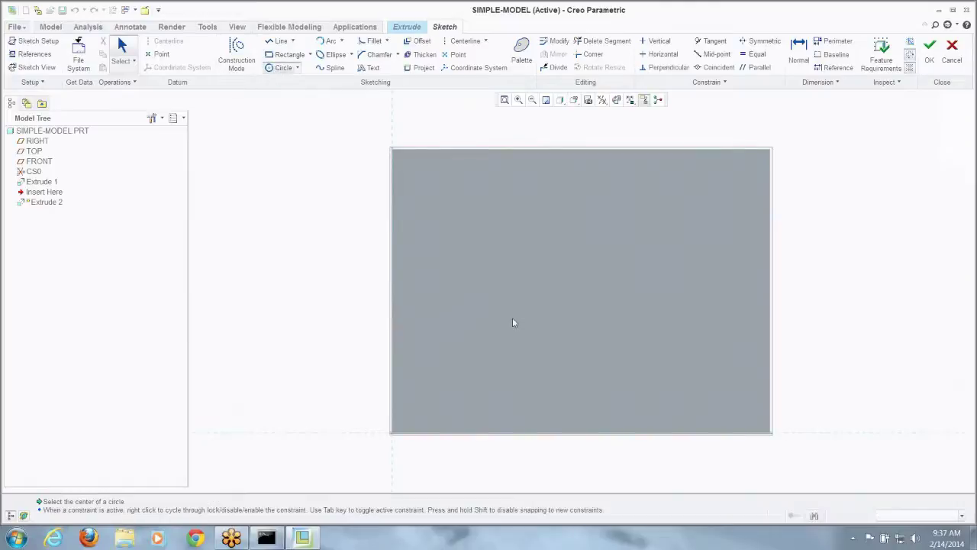
pyautogui.click(465, 350)
pyautogui.click(484, 374)
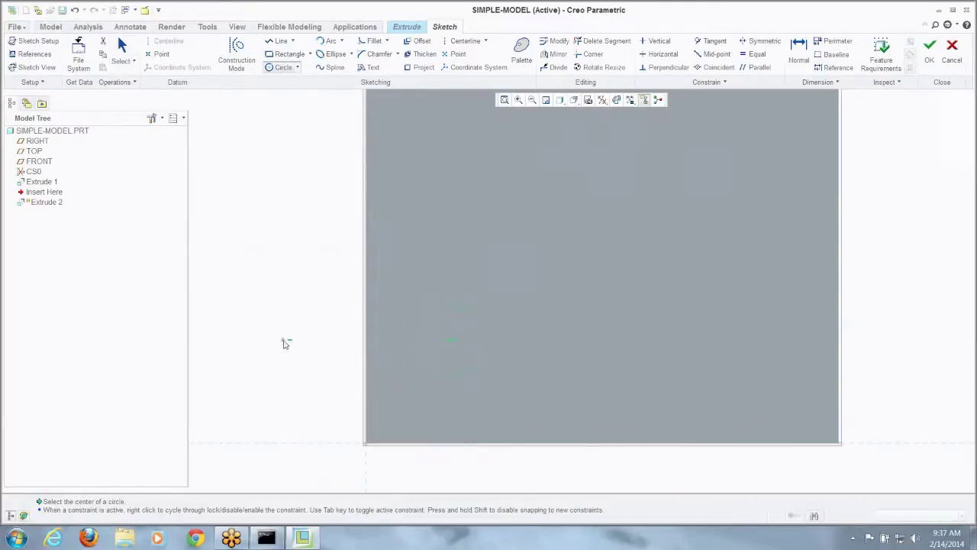
pyautogui.middleClick(383, 331)
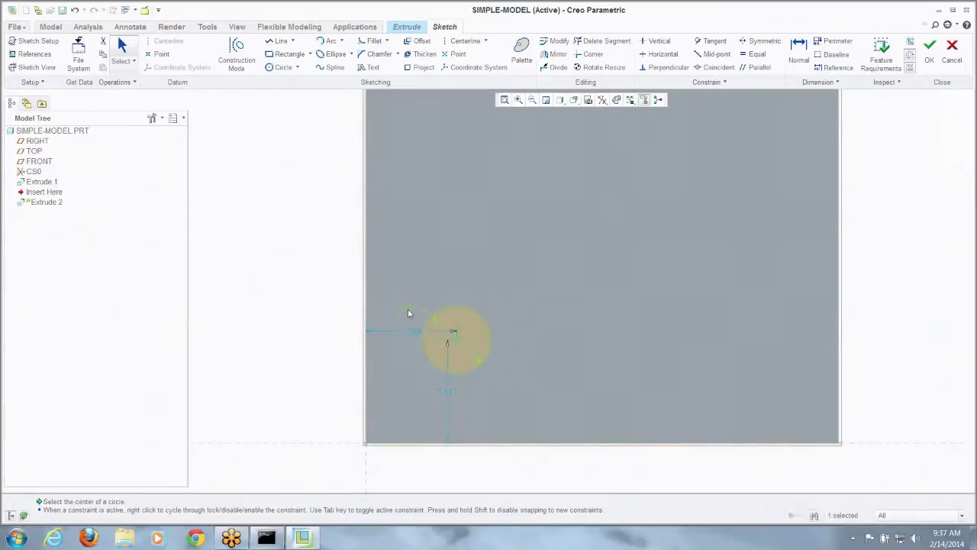
# Set the circle's diameter to 37.5/25.4 (about 1.476)
pyautogui.doubleClick(407, 309)
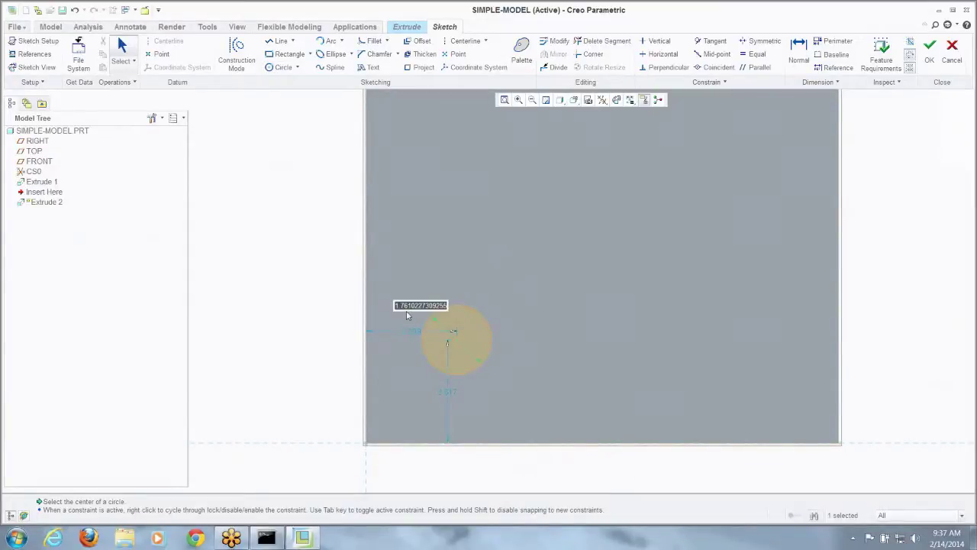
pyautogui.write('37.6254')
pyautogui.press('Return')
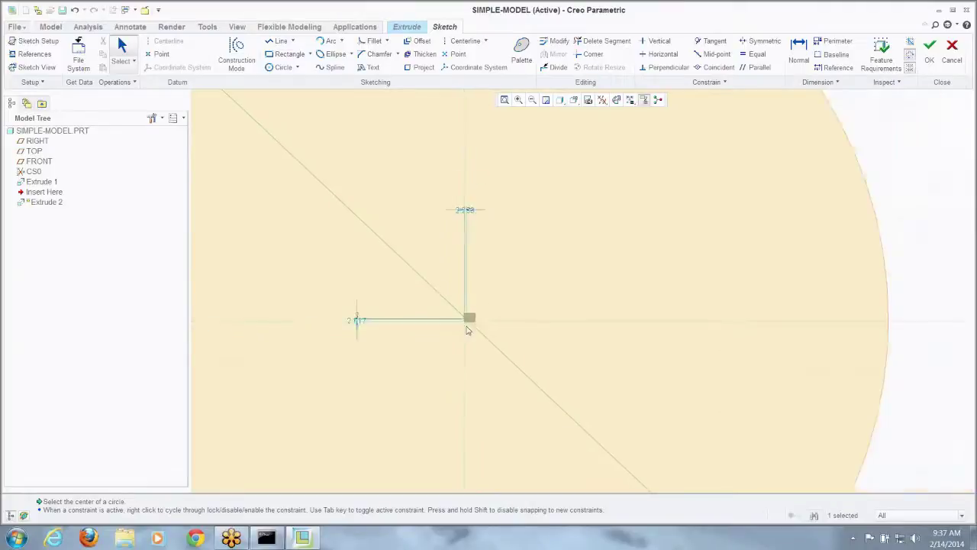
pyautogui.scroll(-2, 475, 327)
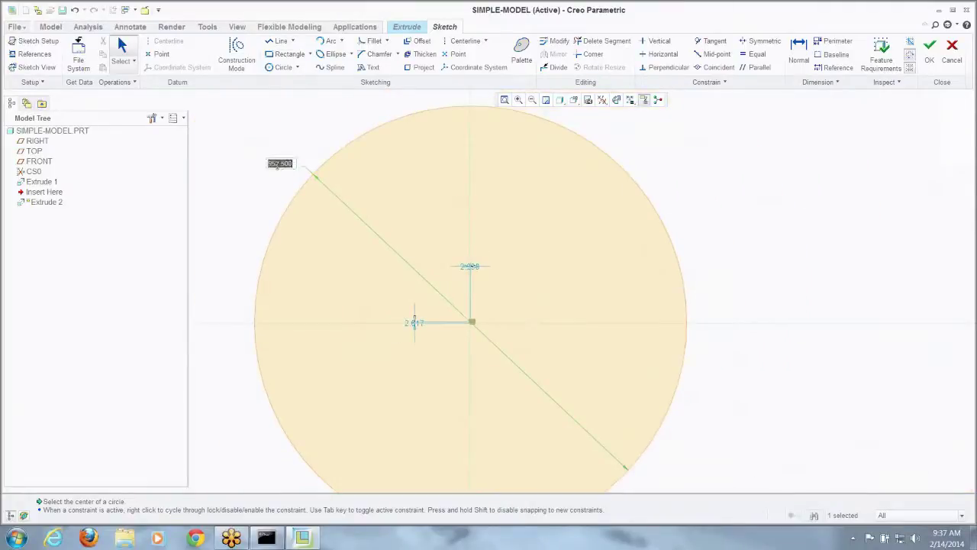
pyautogui.write('37.5/25.4')
pyautogui.press('Return')
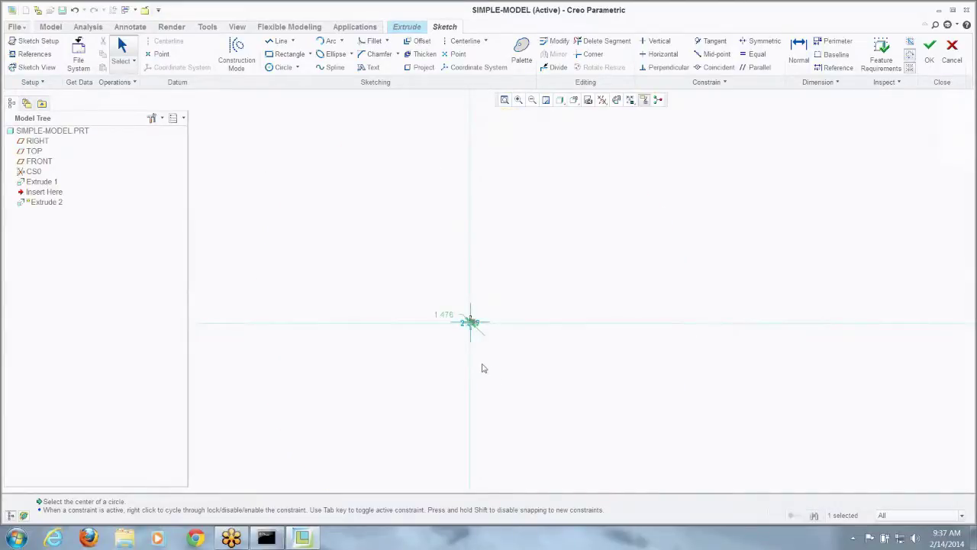
# Locate the circle 2 from the left edge and 4.5 from the bottom edge
pyautogui.click(500, 267)
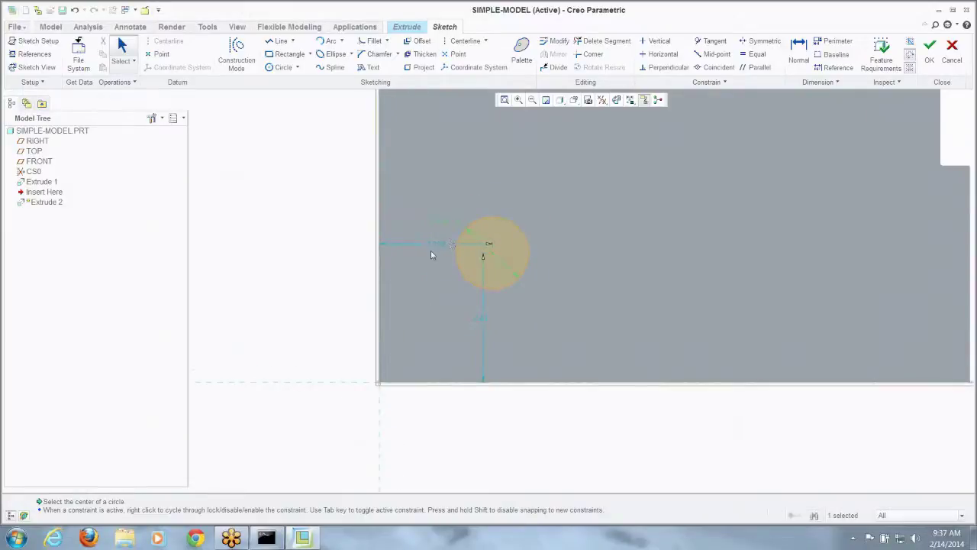
pyautogui.doubleClick(432, 242)
pyautogui.write('2')
pyautogui.press('Return')
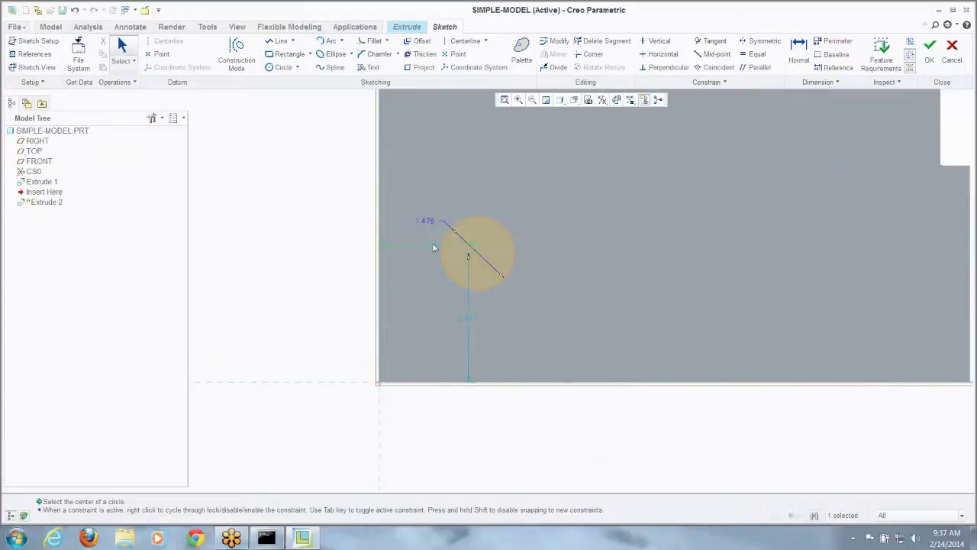
pyautogui.doubleClick(469, 319)
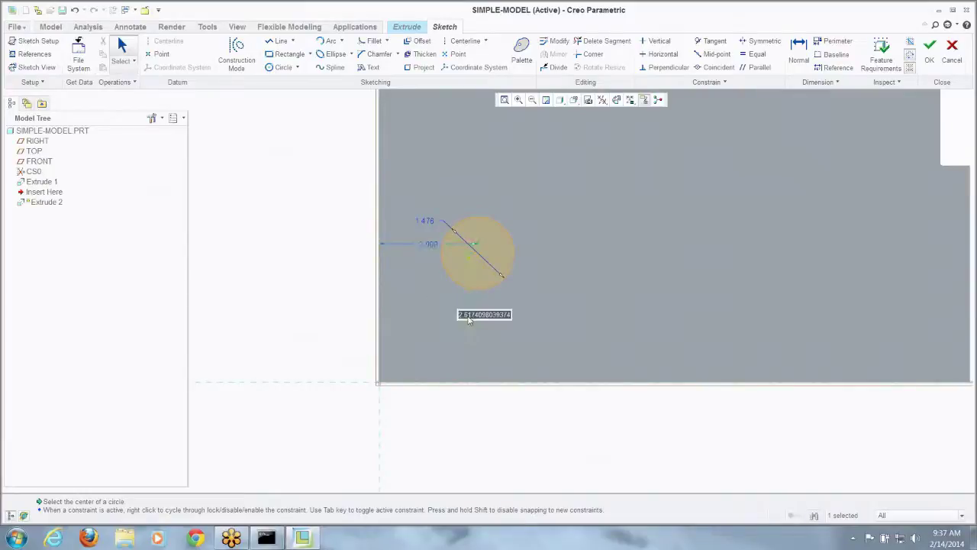
pyautogui.write('4.5')
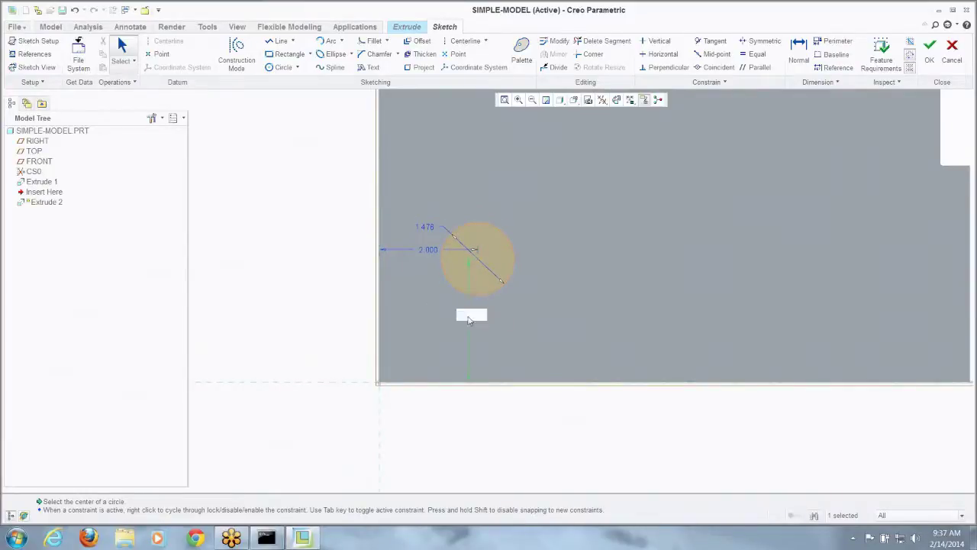
pyautogui.press('Return')
# Flip Extrude 2 to remove material down through the plate, creating the hole
pyautogui.click(931, 59)
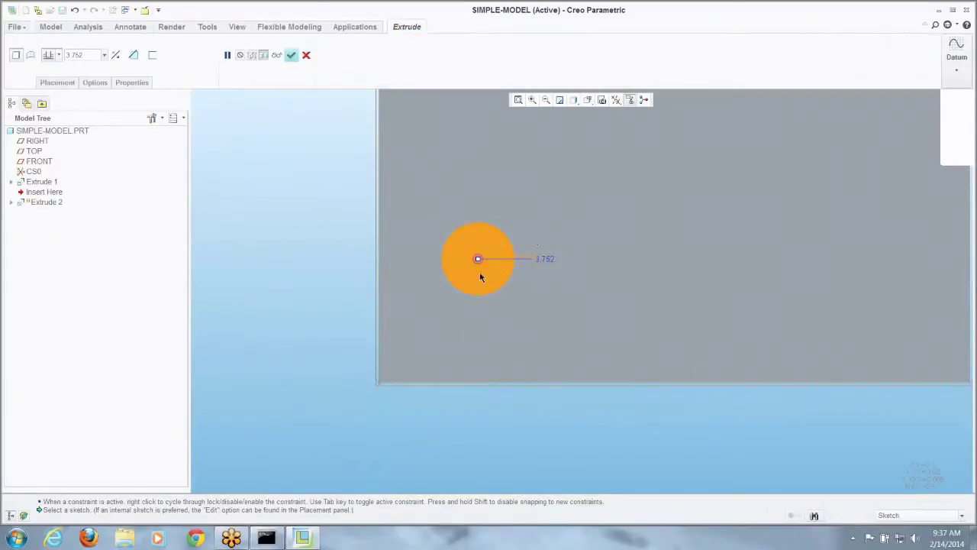
pyautogui.scroll(5, 490, 231)
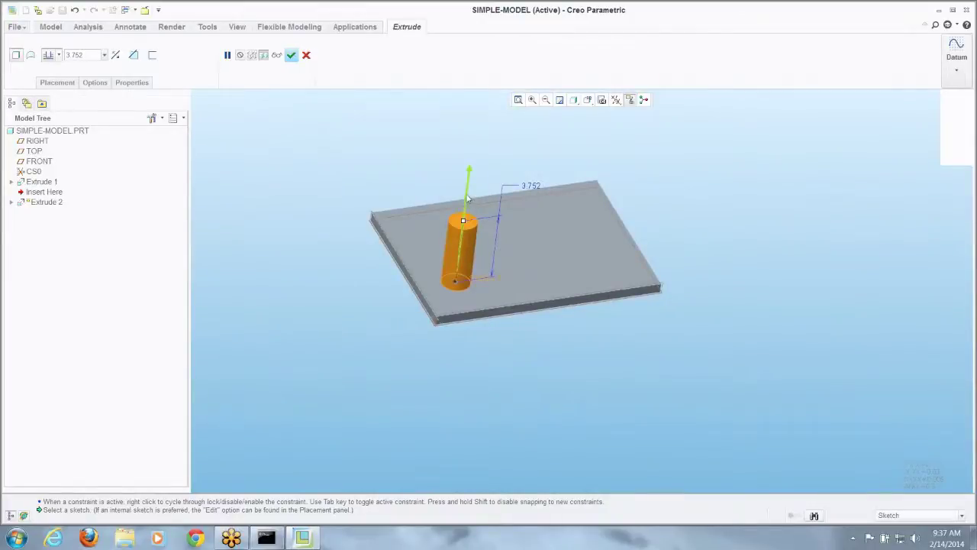
pyautogui.click(470, 200)
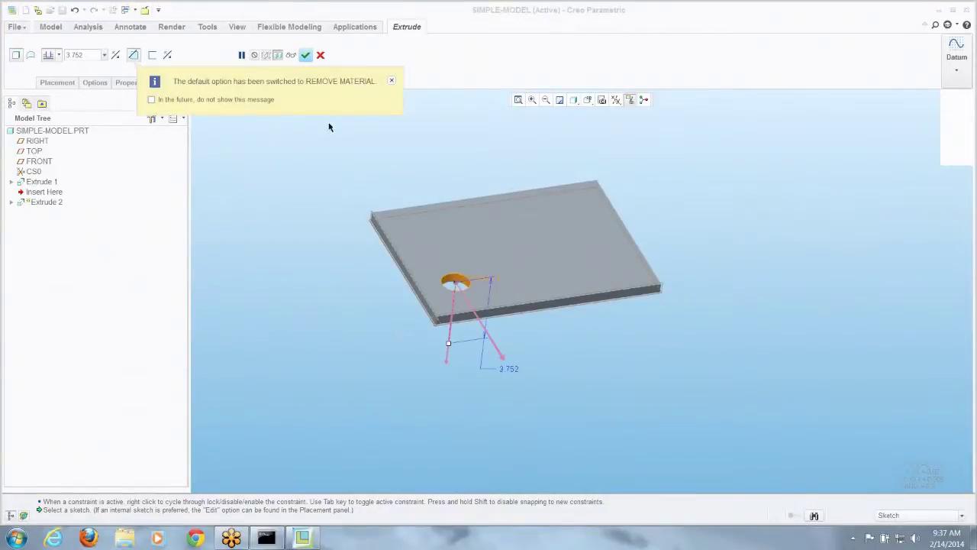
pyautogui.click(391, 81)
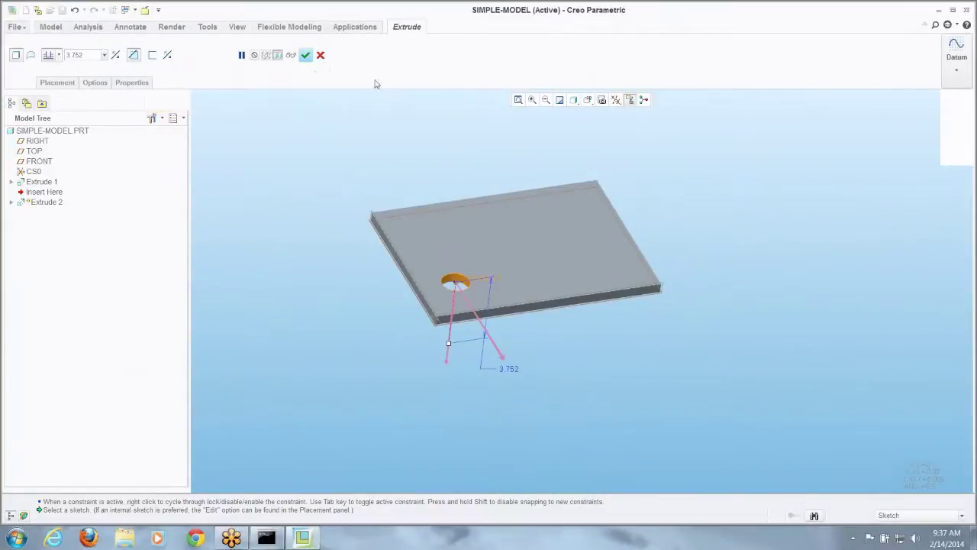
pyautogui.click(305, 56)
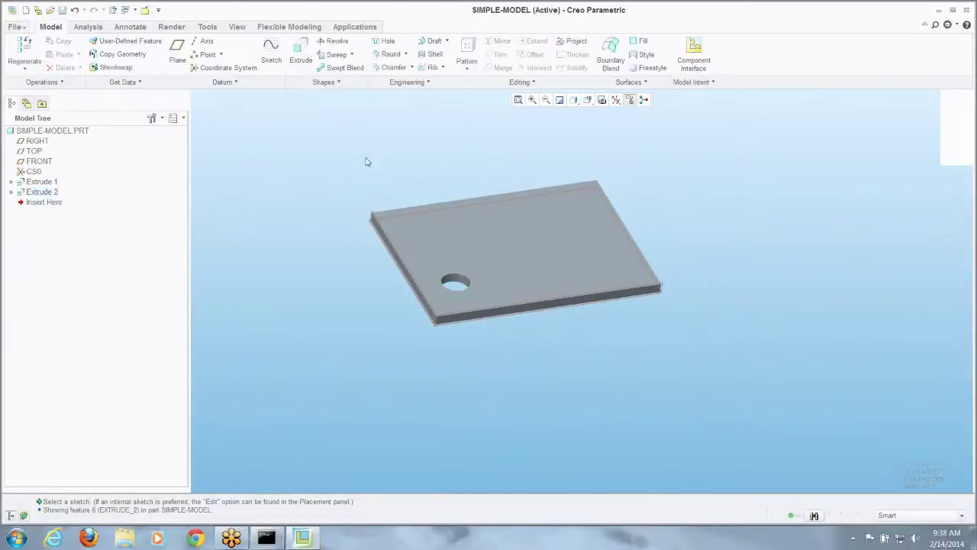
# Edit the hole's diameter dimension to 1.5 and regenerate the part
pyautogui.scroll(-3, 367, 265)
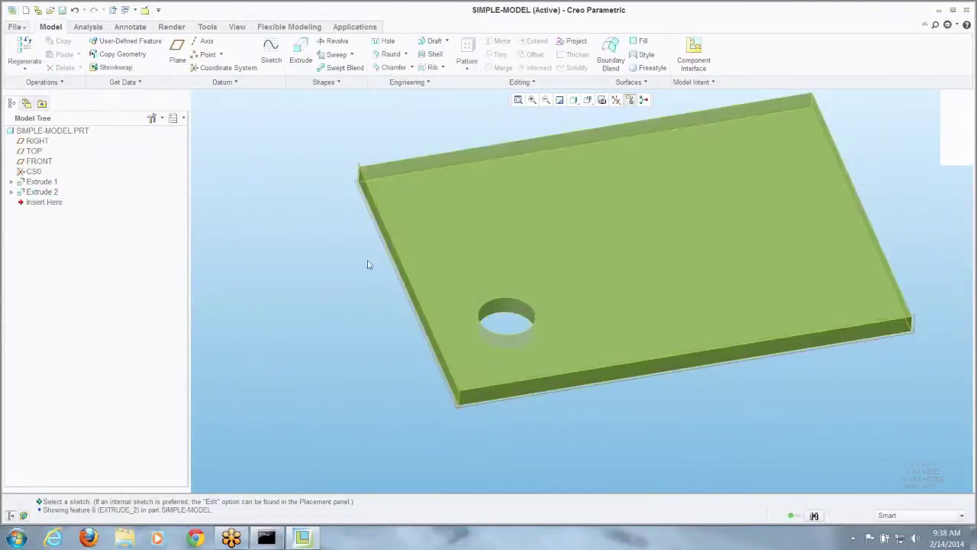
pyautogui.doubleClick(504, 312)
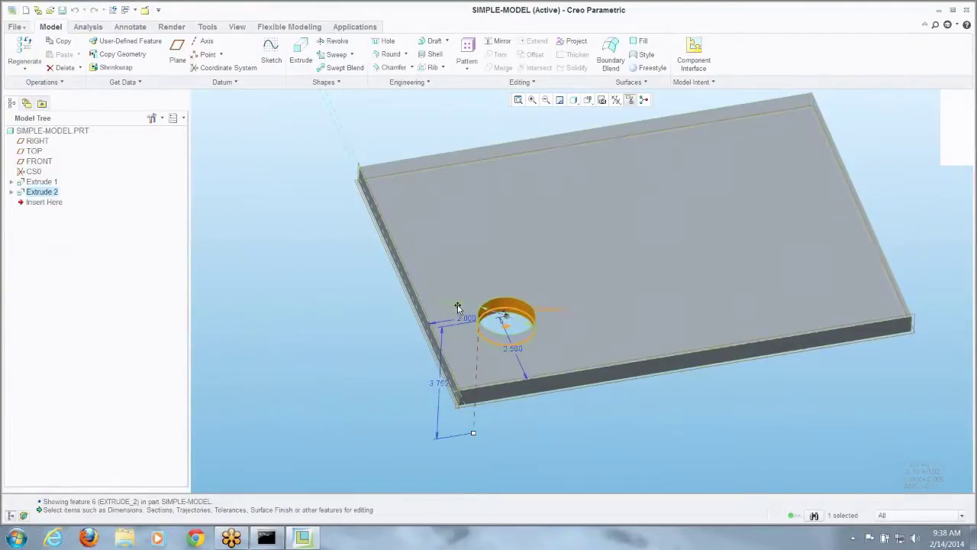
pyautogui.doubleClick(457, 306)
pyautogui.write('1.5')
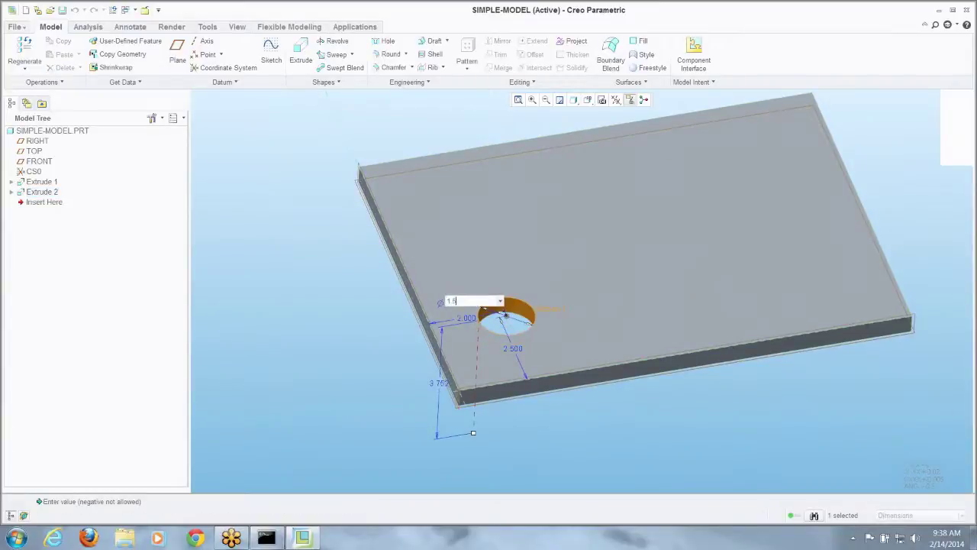
pyautogui.press('Return')
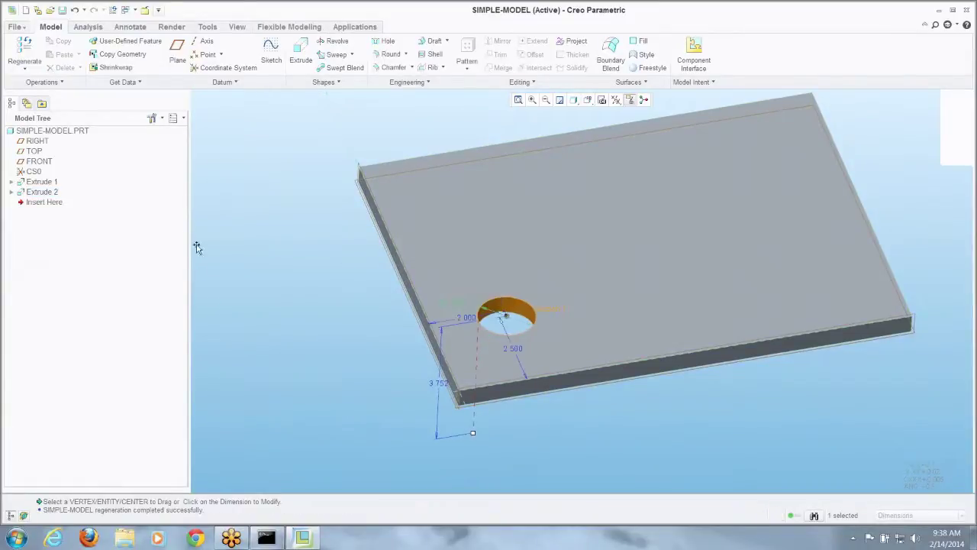
pyautogui.click(24, 53)
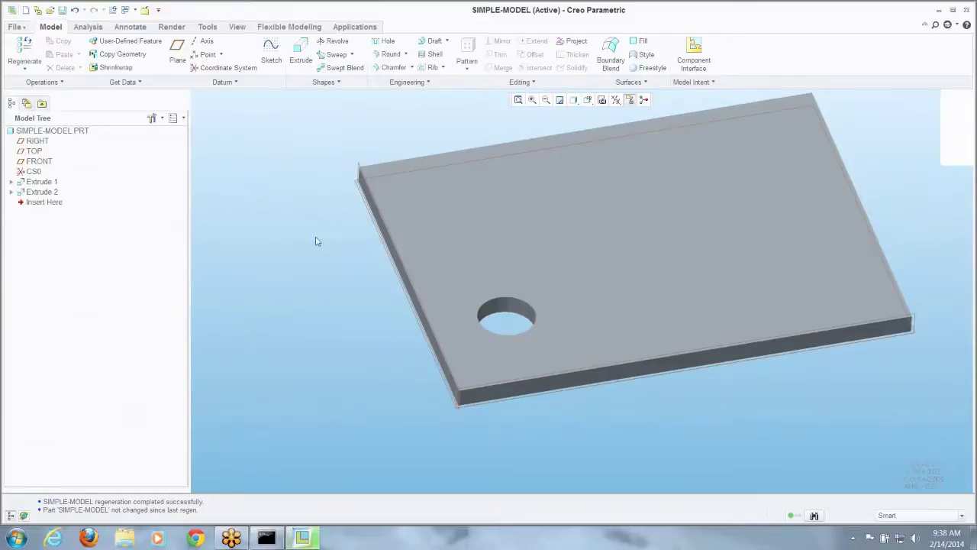
# Switch the ribbon to the Tools tab
pyautogui.scroll(-2, 275, 309)
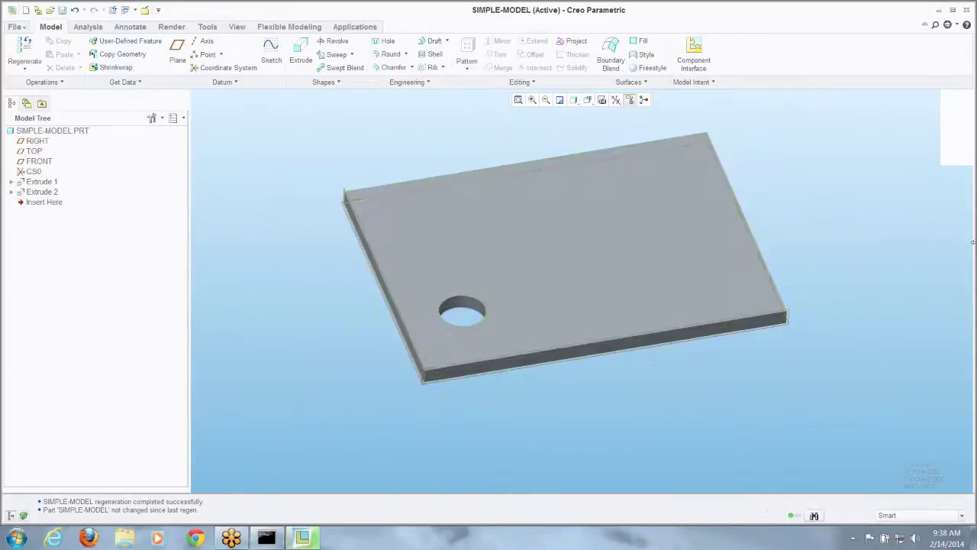
pyautogui.scroll(2, 972, 243)
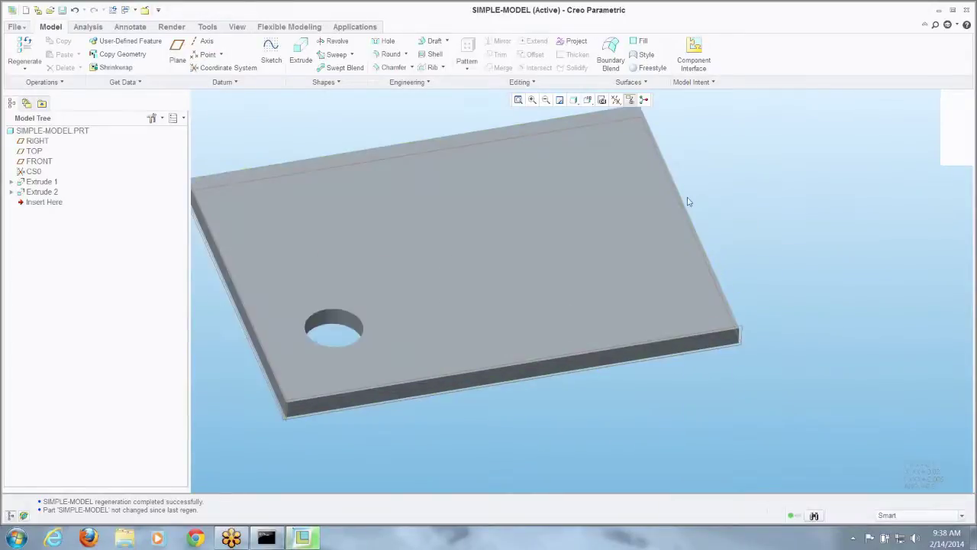
pyautogui.click(208, 28)
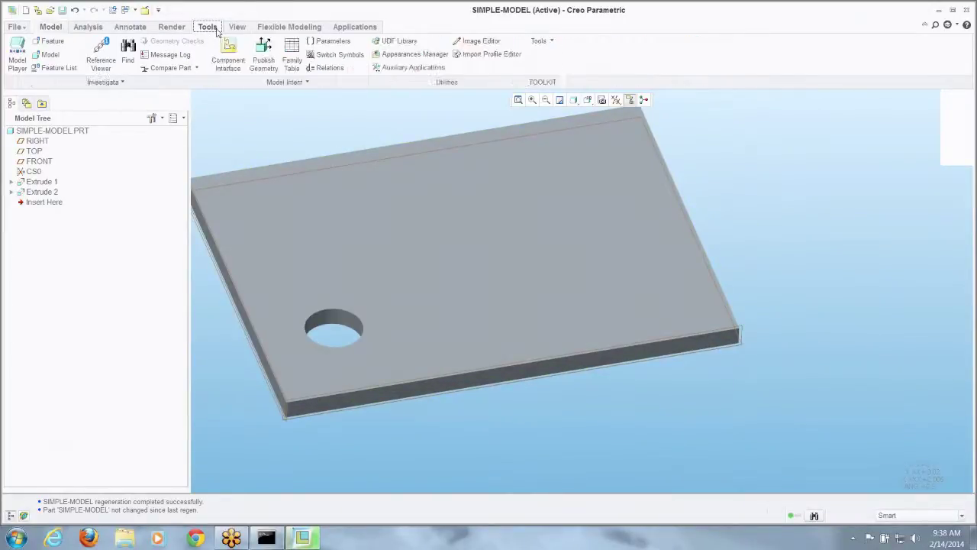
# Open Relations and begin the relation with the hole diameter d7 followed by '='
pyautogui.click(329, 68)
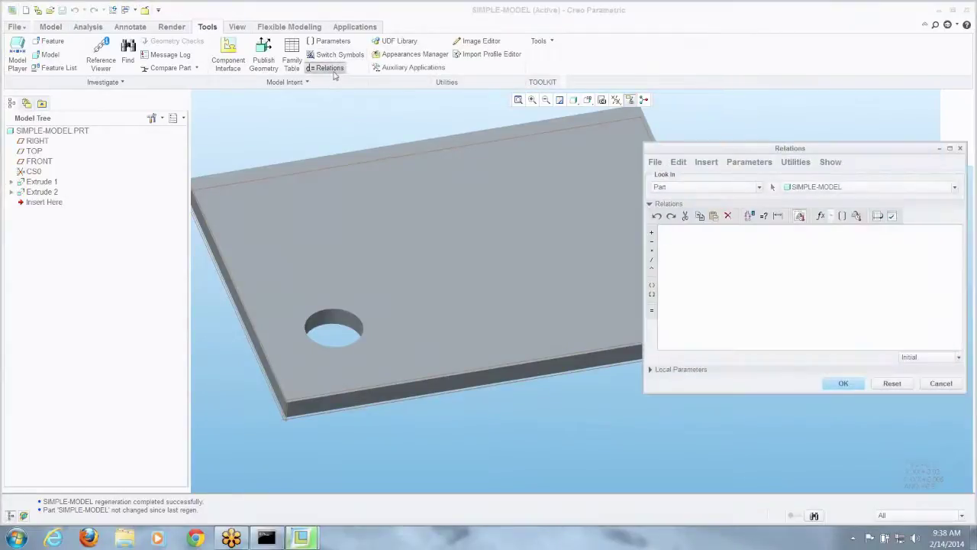
pyautogui.click(334, 322)
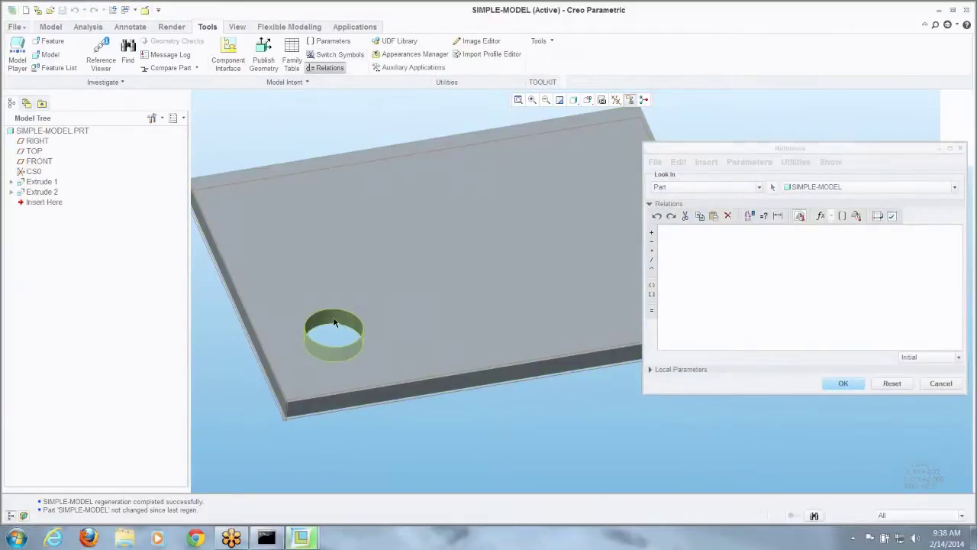
pyautogui.click(289, 315)
pyautogui.click(701, 303)
pyautogui.write('=37.5')
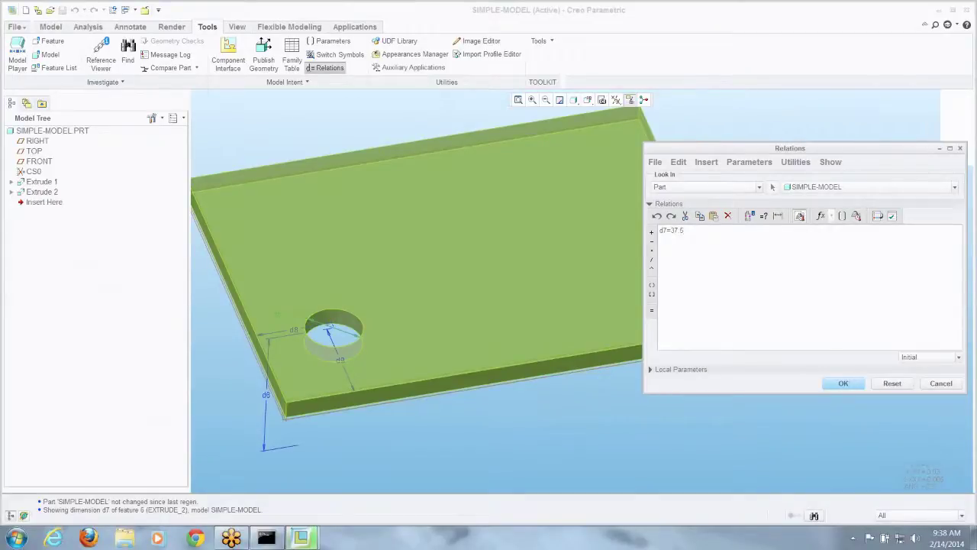
# Insert the mm unit from Select Units so the relation reads d7=37.5[mm]
pyautogui.click(857, 216)
pyautogui.scroll(-1, 830, 249)
pyautogui.scroll(-4, 824, 249)
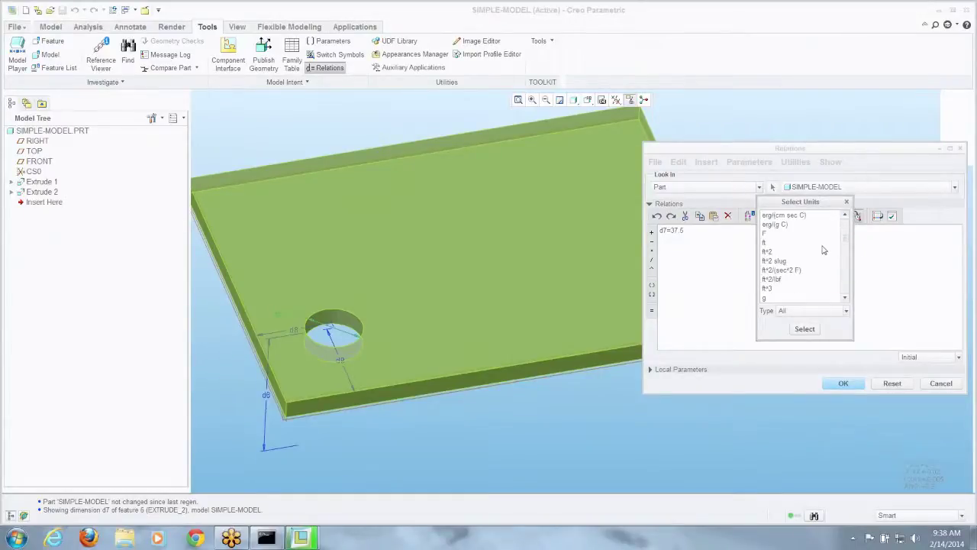
pyautogui.scroll(-5, 824, 250)
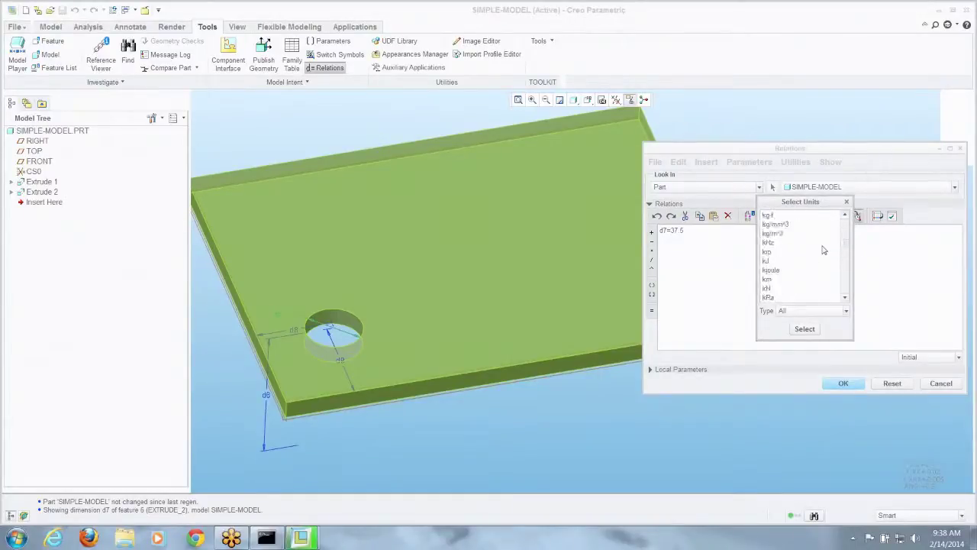
pyautogui.scroll(-4, 824, 249)
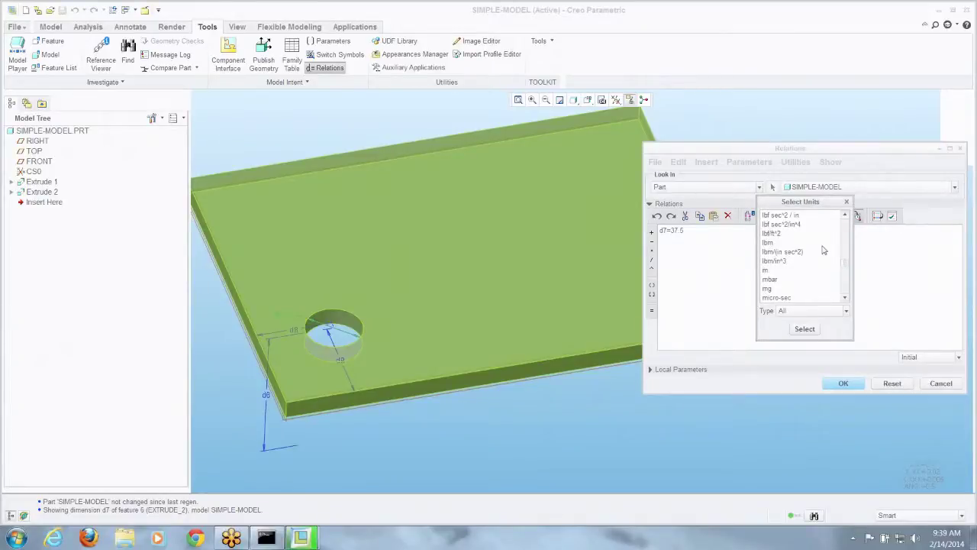
pyautogui.scroll(-1, 803, 250)
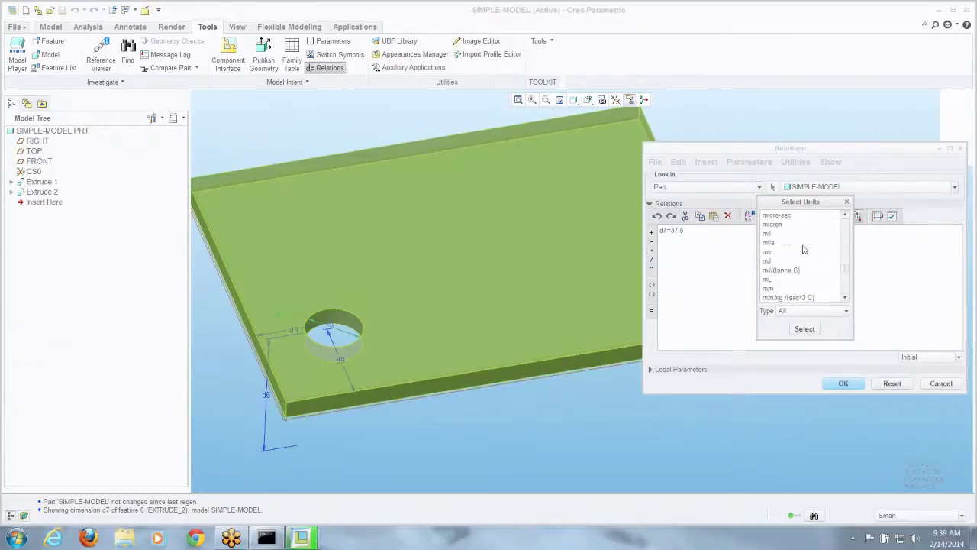
pyautogui.click(768, 289)
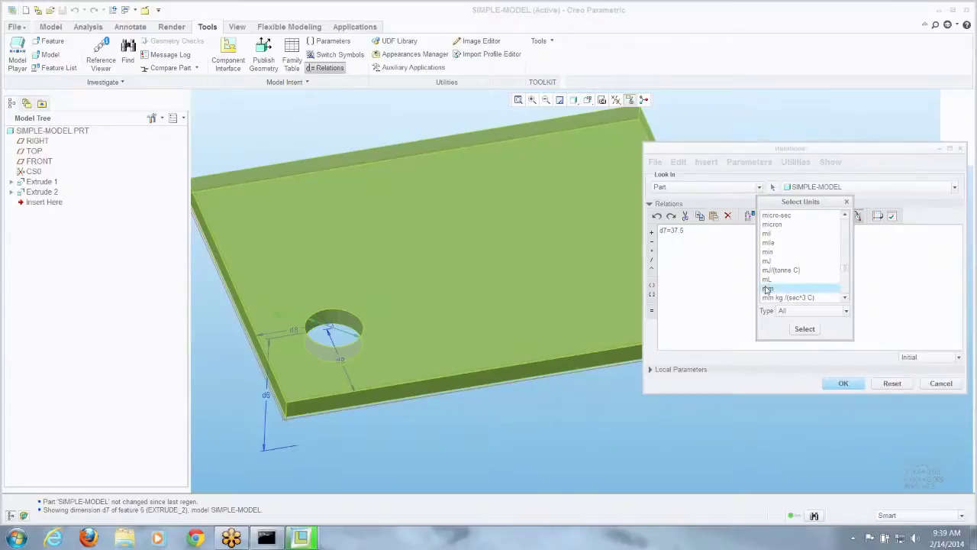
pyautogui.click(805, 329)
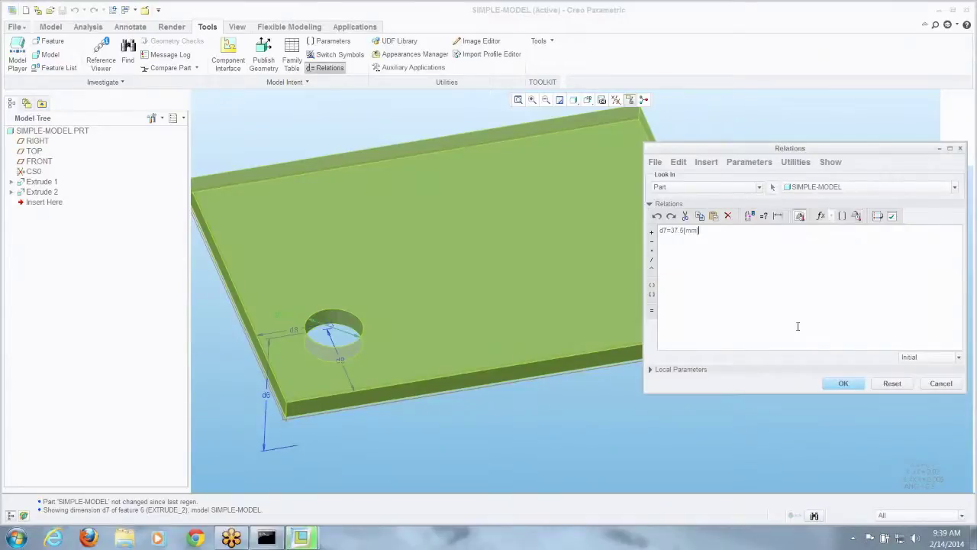
# Accept the d7=37.5[mm] relation and regenerate SIMPLE-MODEL
pyautogui.click(844, 384)
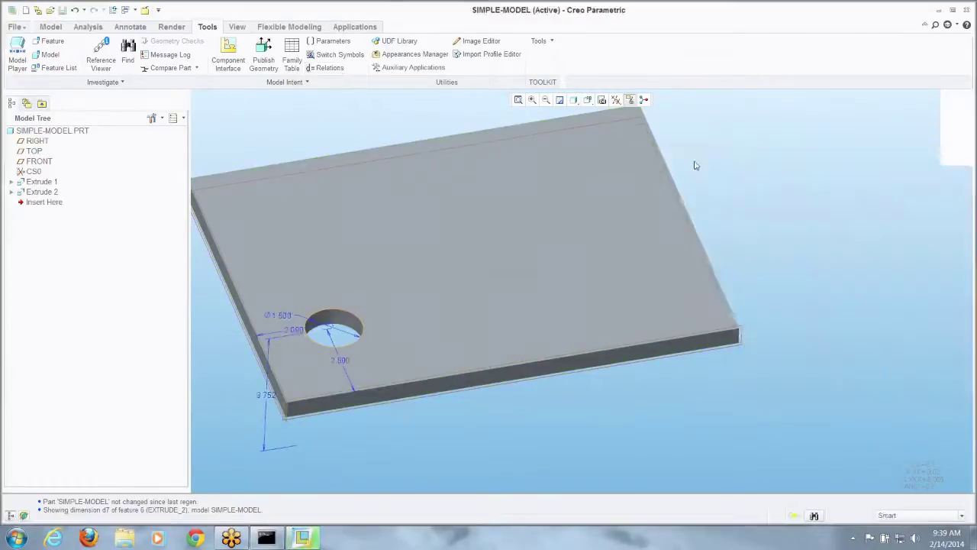
pyautogui.click(50, 27)
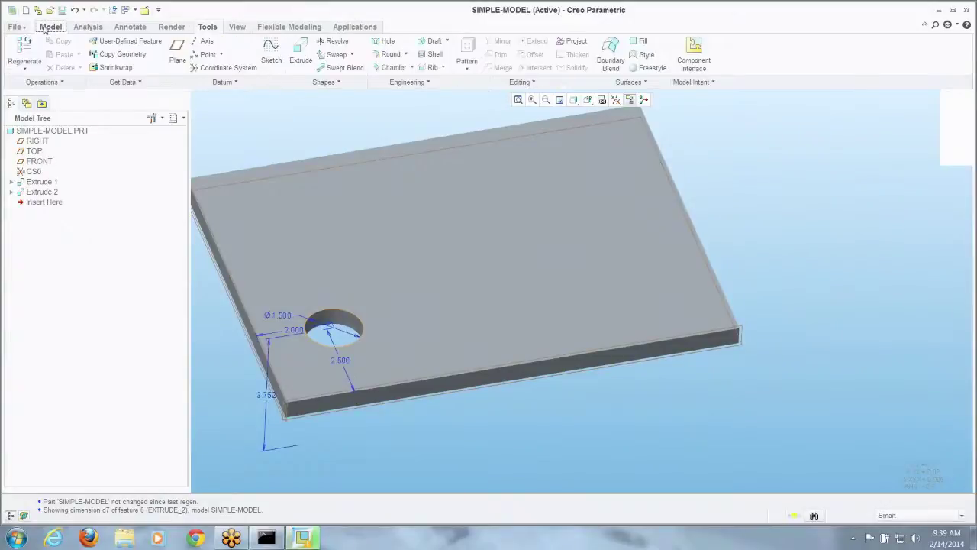
pyautogui.click(24, 53)
# Rotate the plate, then select the hole feature and bring up its context menu
pyautogui.moveTo(512, 191); pyautogui.dragTo(511, 306, button='middle')
pyautogui.click(473, 313)
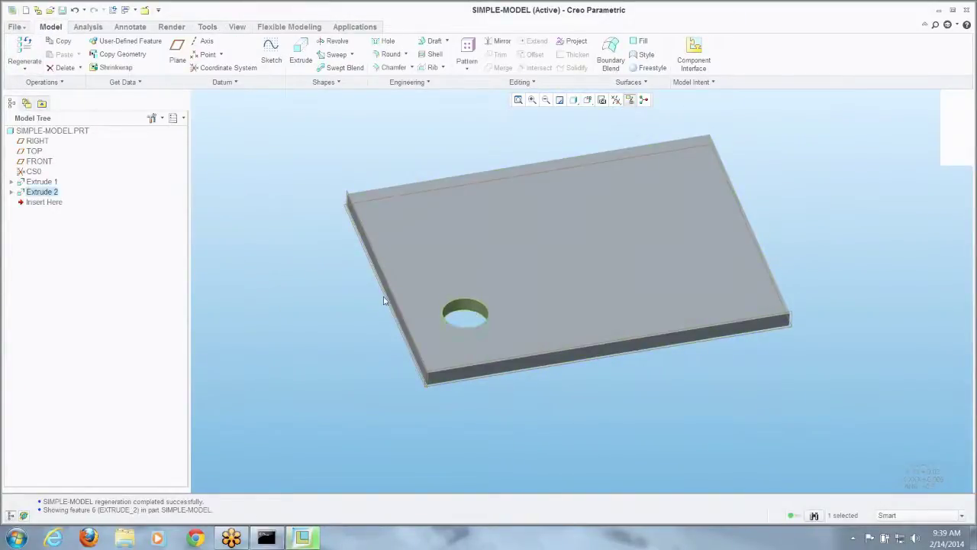
pyautogui.rightClick(317, 296)
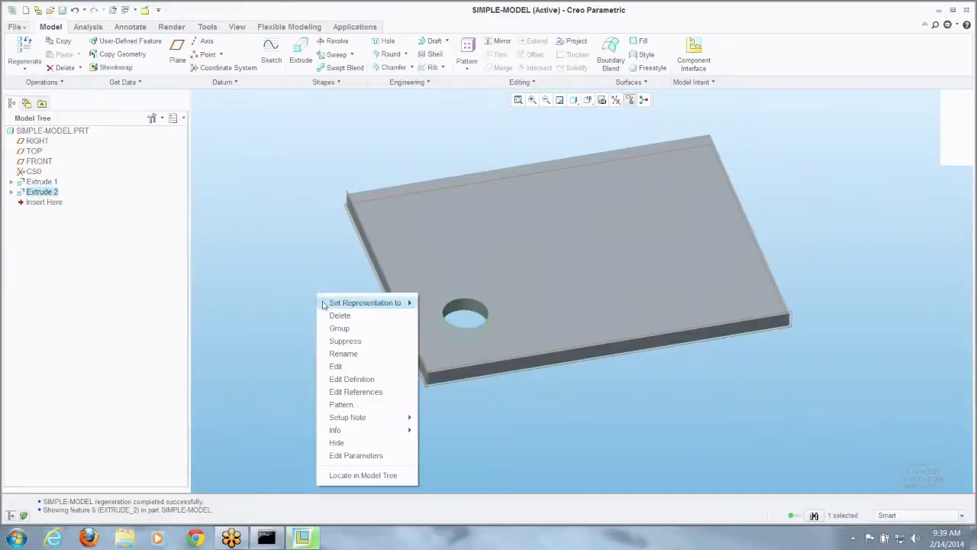
# Display the hole's dimensions and confirm the diameter is driven by relation d7=37.5[mm]
pyautogui.click(337, 366)
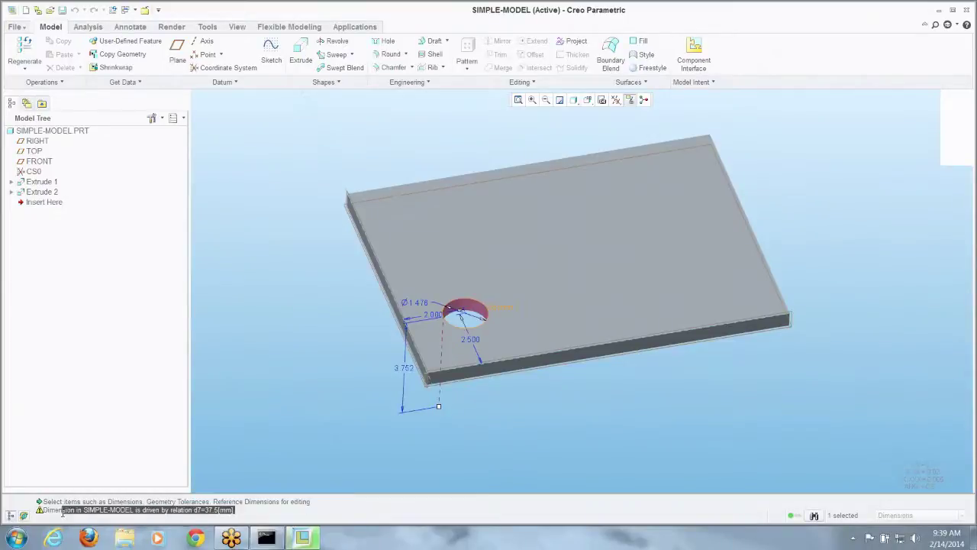
pyautogui.click(39, 510)
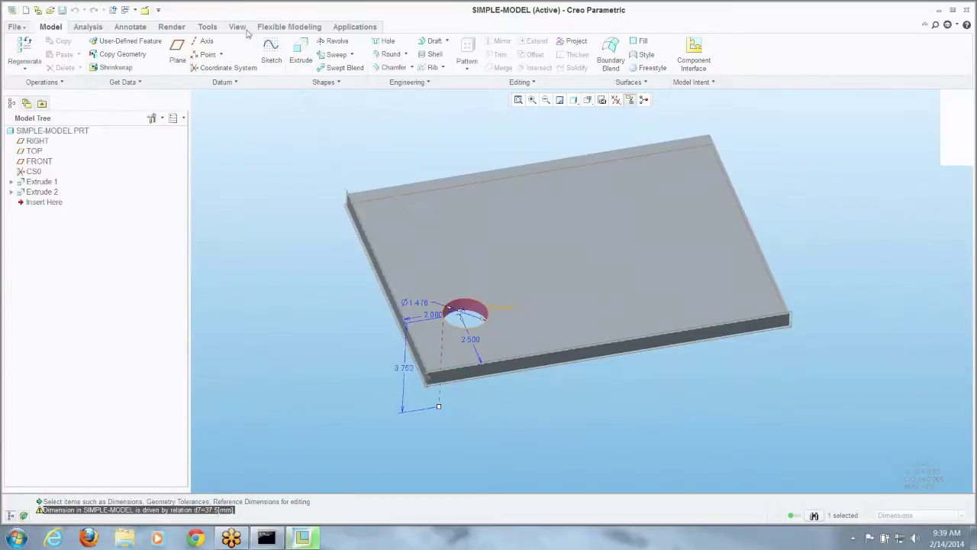